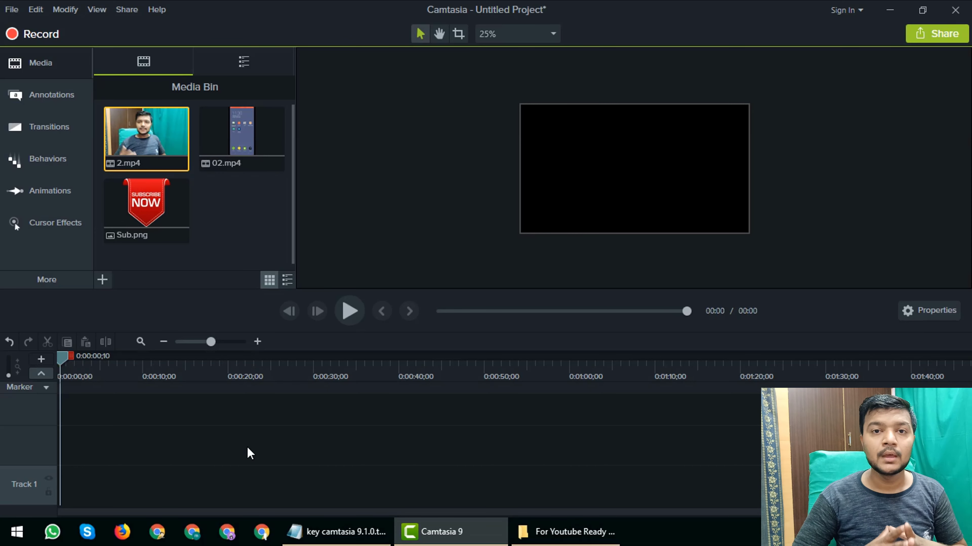
Step: Try placing 2.mp4 at the start of Track 1, and undo the placement
left_click_drag(157, 158, 67, 483)
key("ctrl+z")
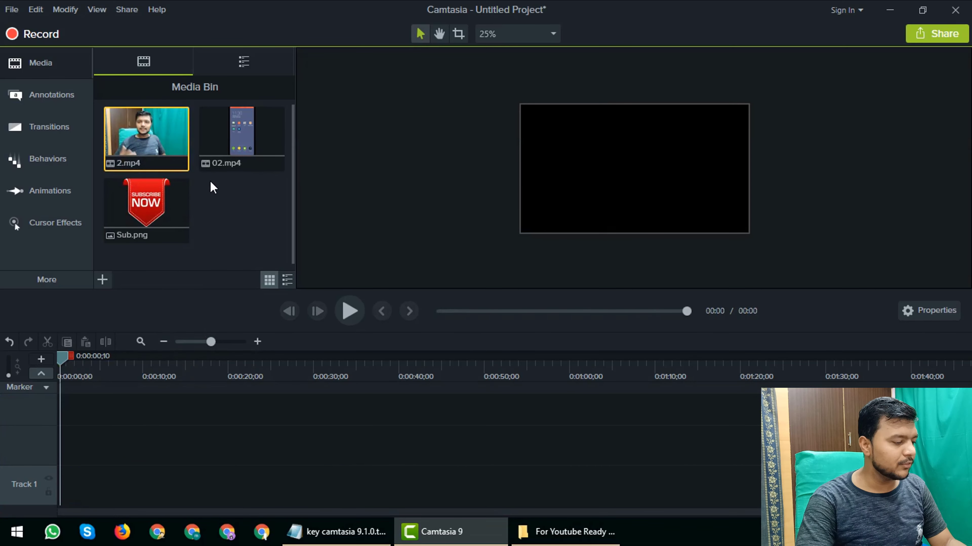
Step: Open 4k.txt from the desktop to read the 4K width and height values, and return to Camtasia
key("super+d")
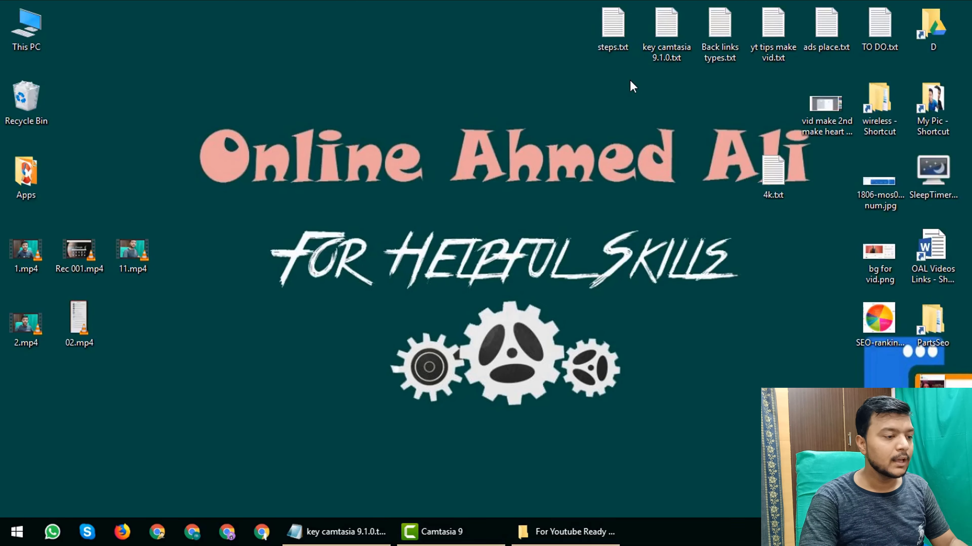
double_click(765, 201)
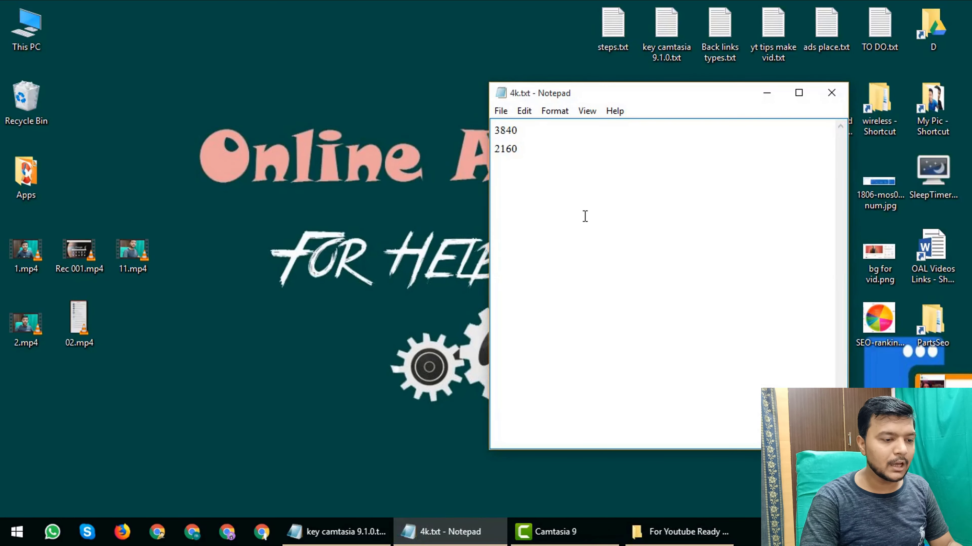
left_click_drag(494, 130, 531, 147)
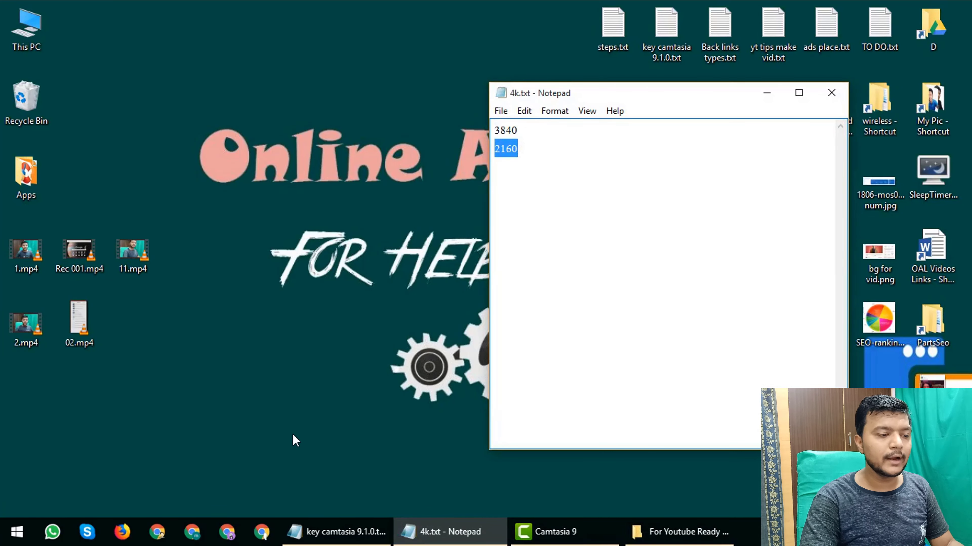
left_click(558, 538)
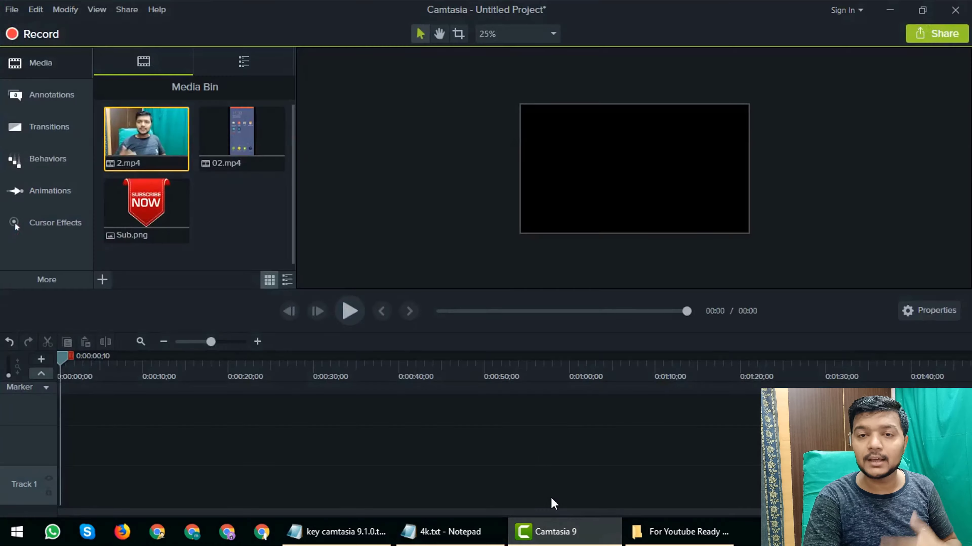
Step: Open the project settings and choose the 1080p HD (1920x1080) canvas preset
left_click(491, 37)
left_click(504, 209)
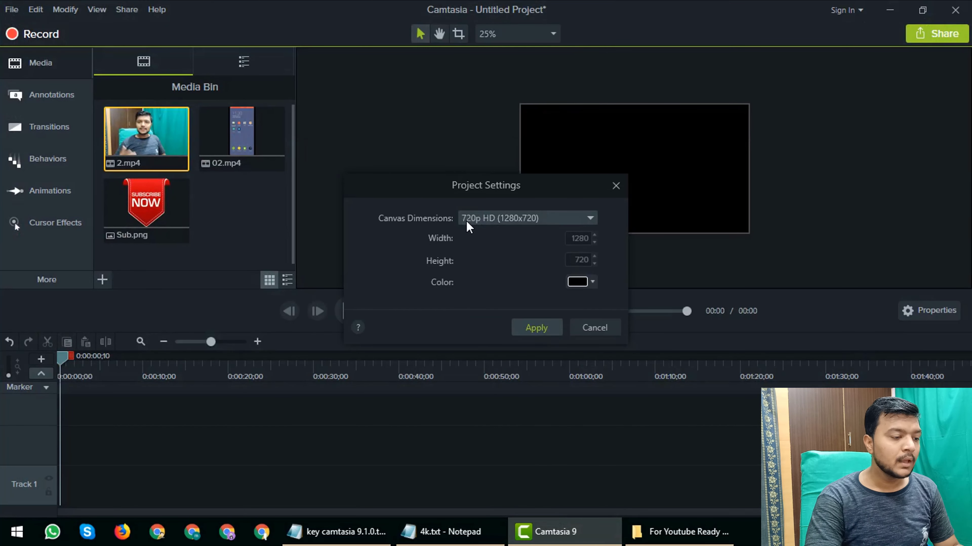
left_click(482, 218)
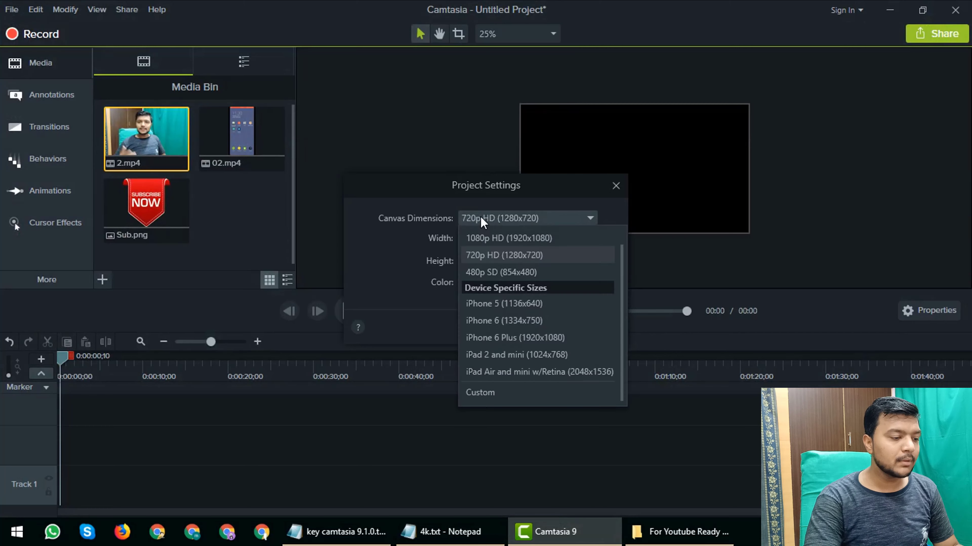
left_click(496, 241)
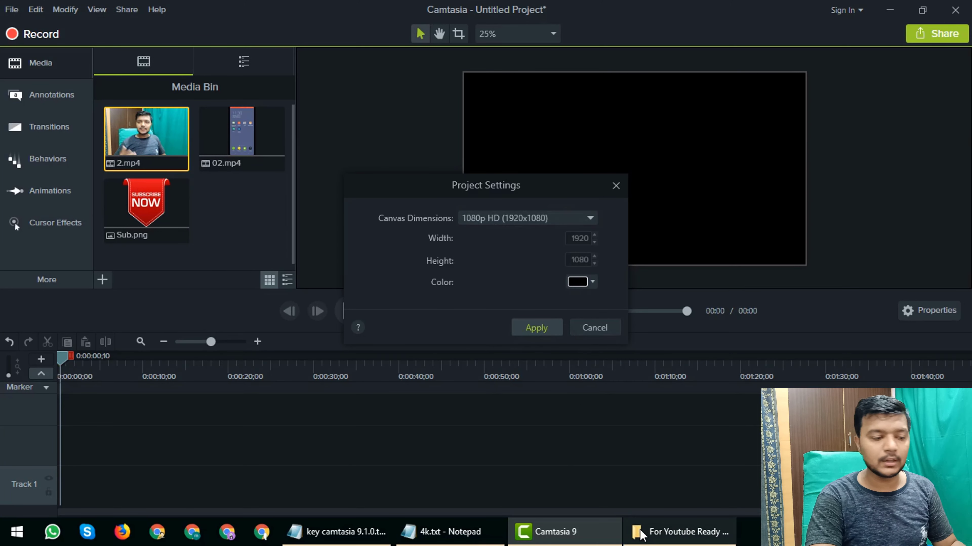
Step: Copy the width value from 4k.txt, switch the canvas dimensions to Custom, and set the width to 3840
left_click(449, 532)
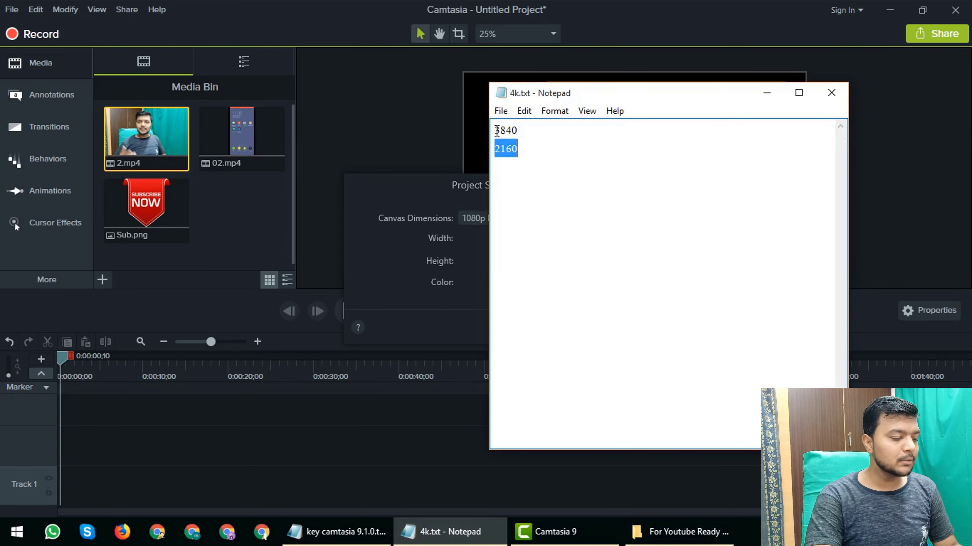
left_click_drag(497, 130, 538, 128)
key("ctrl+c")
left_click(425, 193)
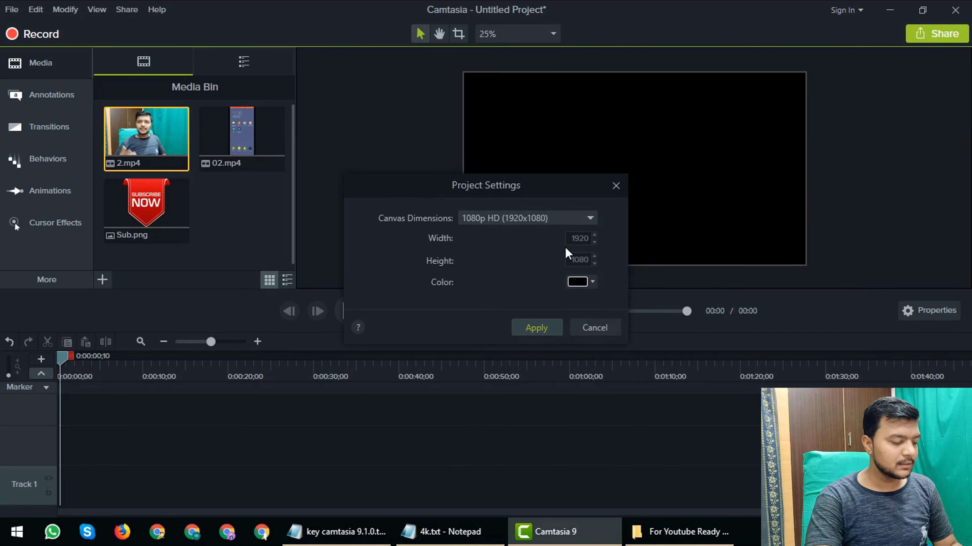
left_click(523, 217)
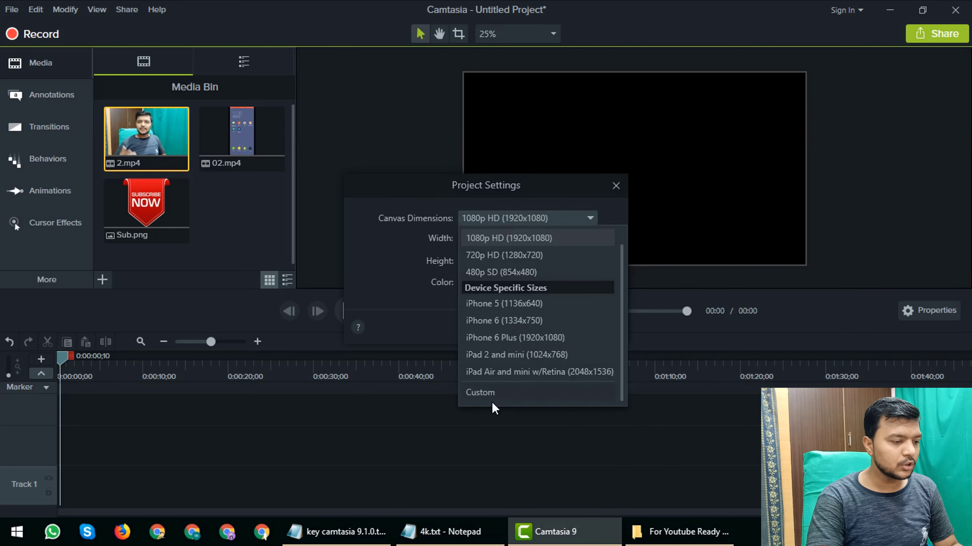
left_click(481, 394)
double_click(572, 242)
key("ctrl+v")
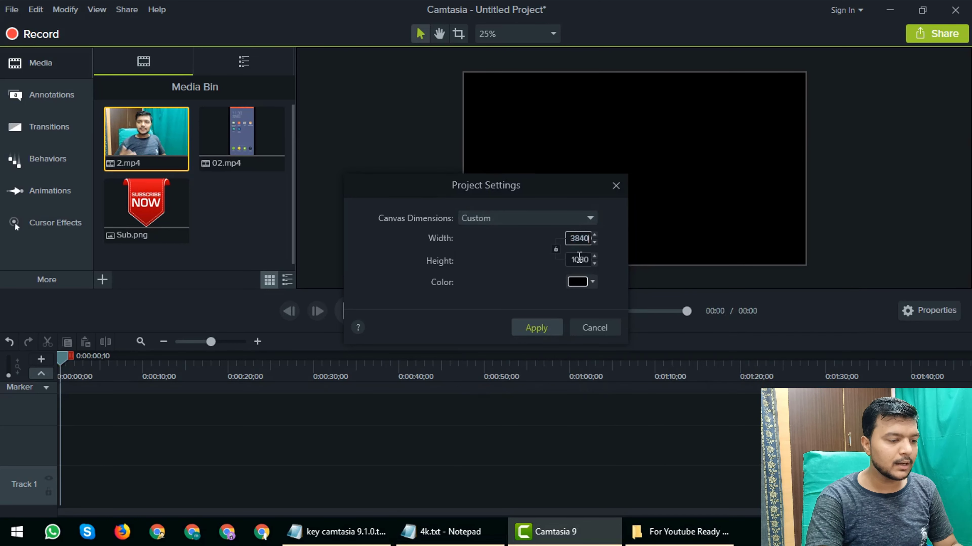
Step: Set the canvas height to 2160 and apply the project settings
double_click(573, 261)
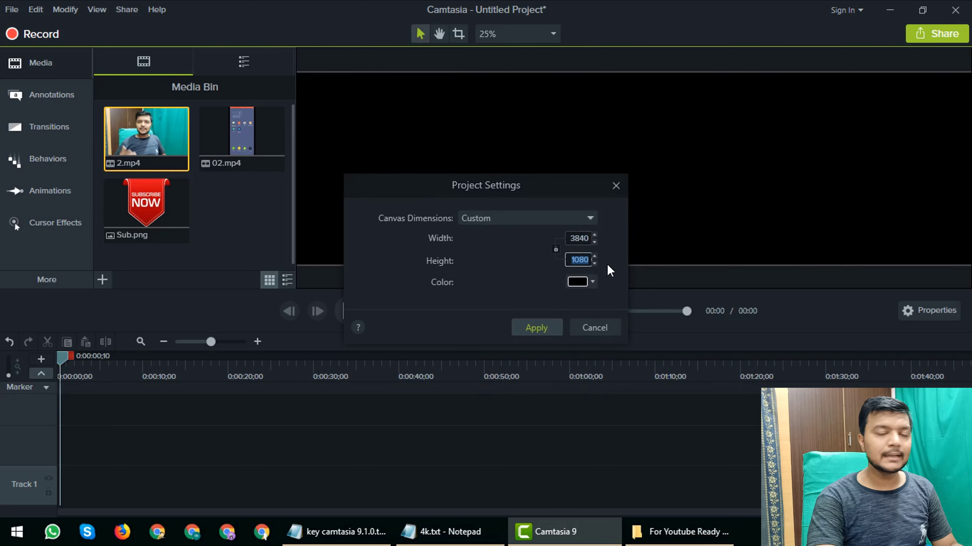
left_click(457, 531)
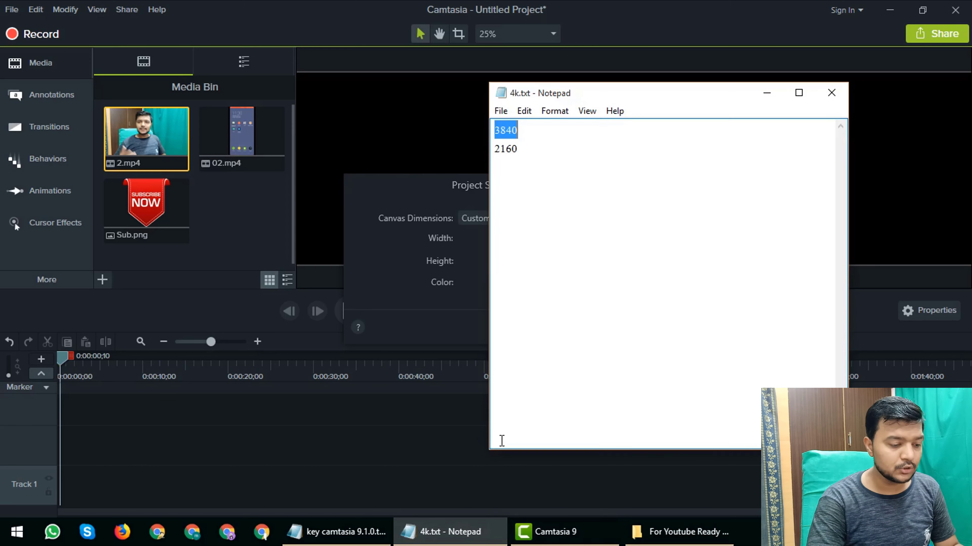
left_click(420, 204)
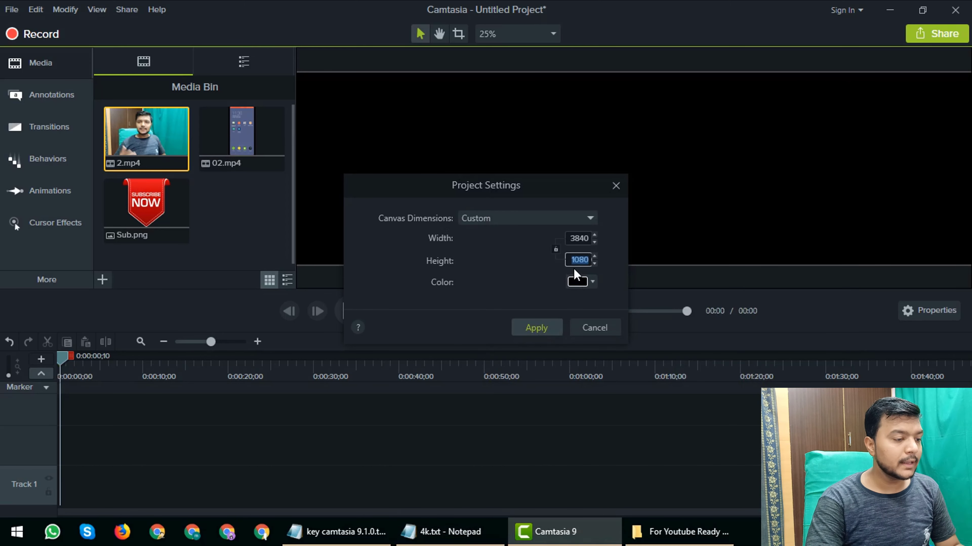
type("216")
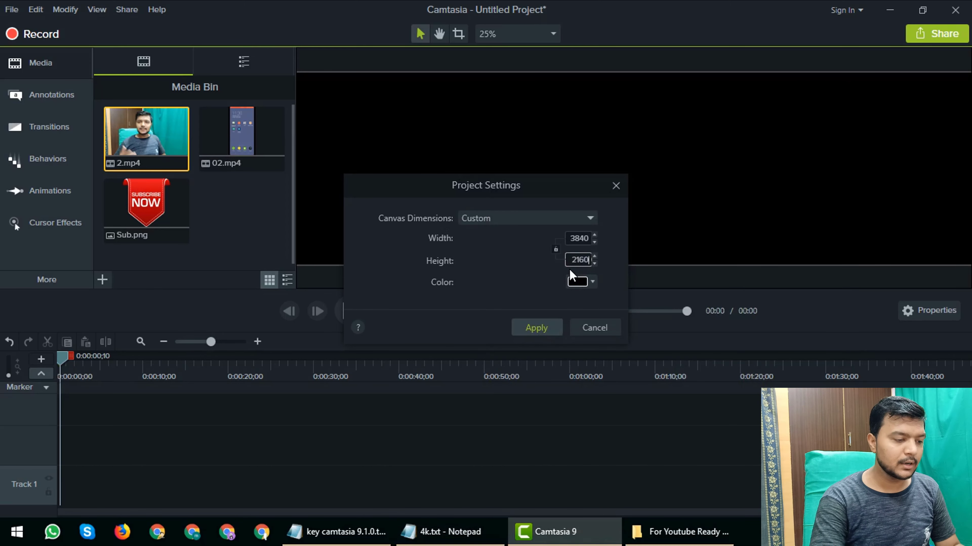
left_click(537, 328)
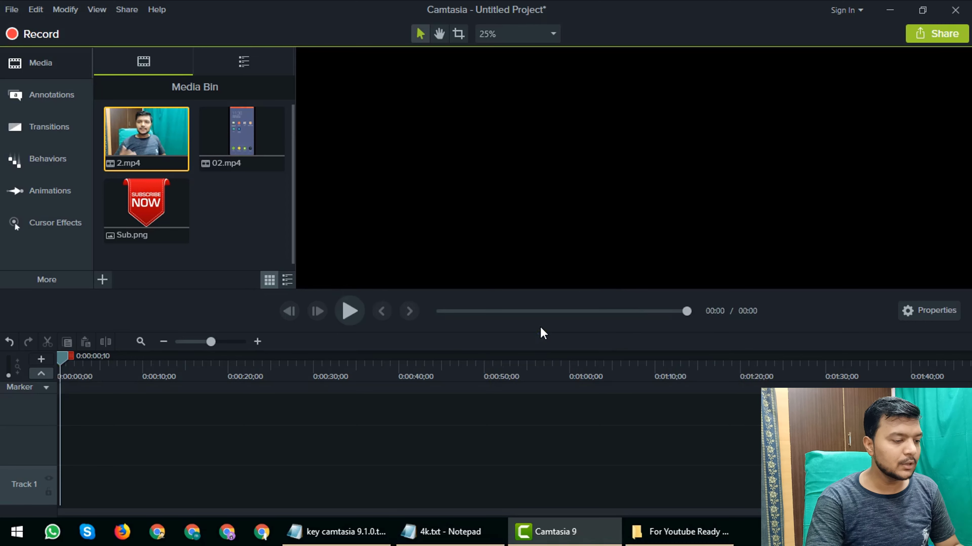
Step: Set the canvas preview zoom to Fit
left_click(519, 33)
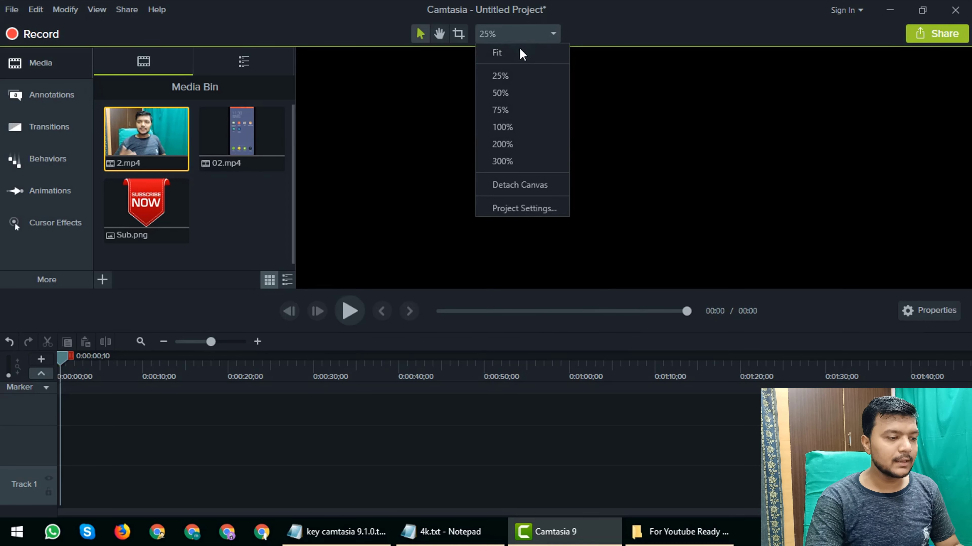
left_click(520, 52)
left_click(527, 36)
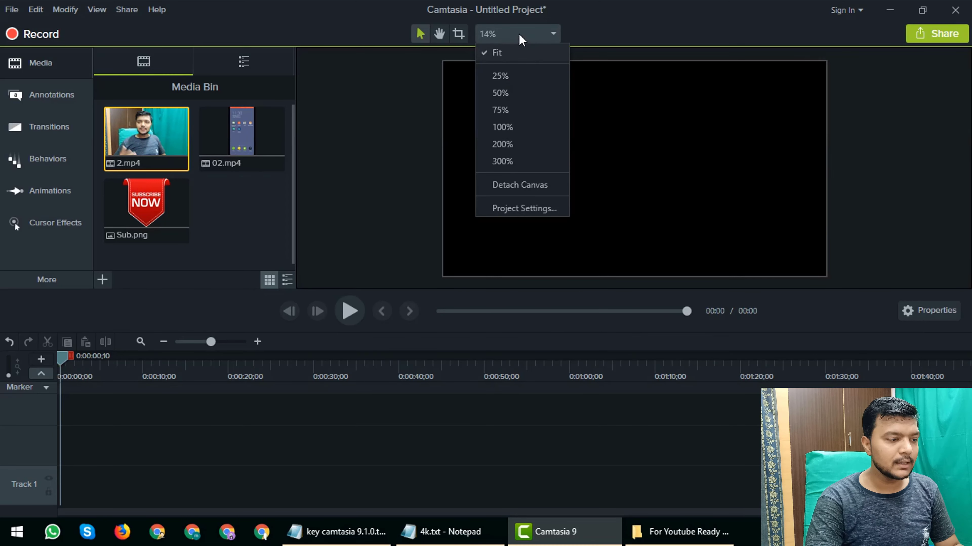
left_click(589, 31)
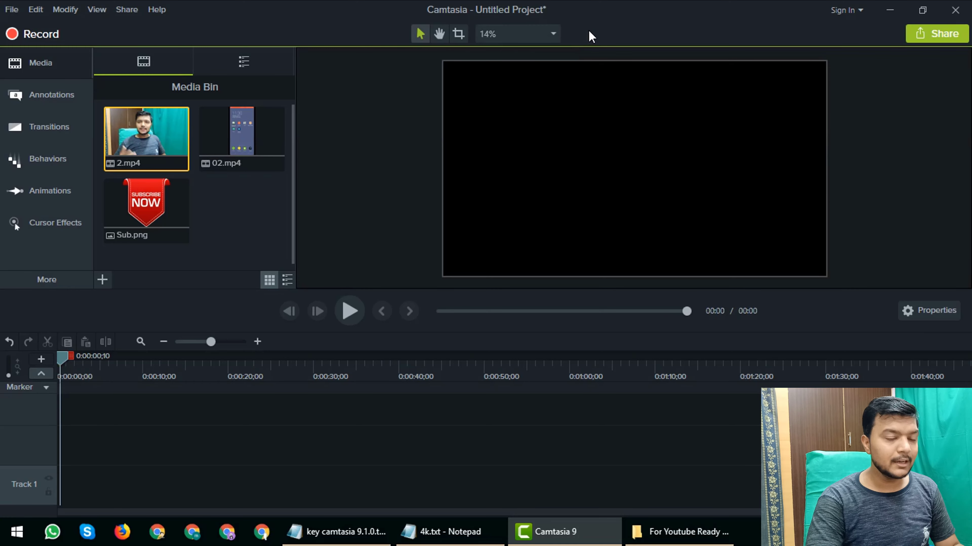
Step: Check the custom canvas width and height in the project settings and apply them again
left_click(481, 36)
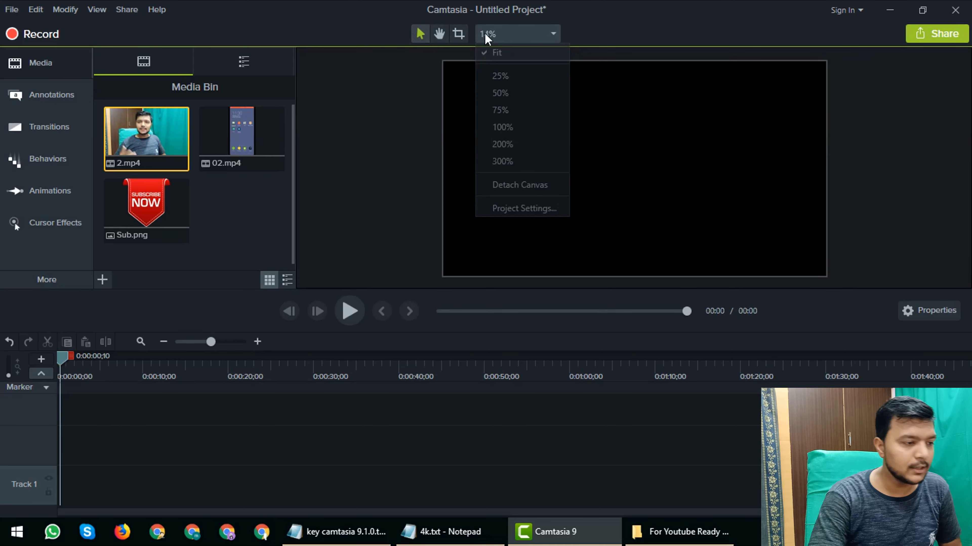
left_click(511, 210)
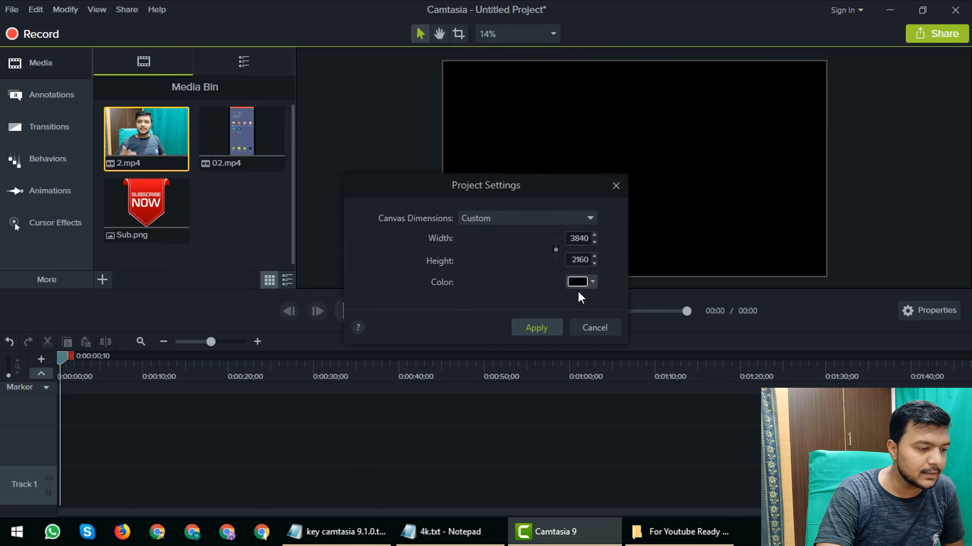
left_click(551, 327)
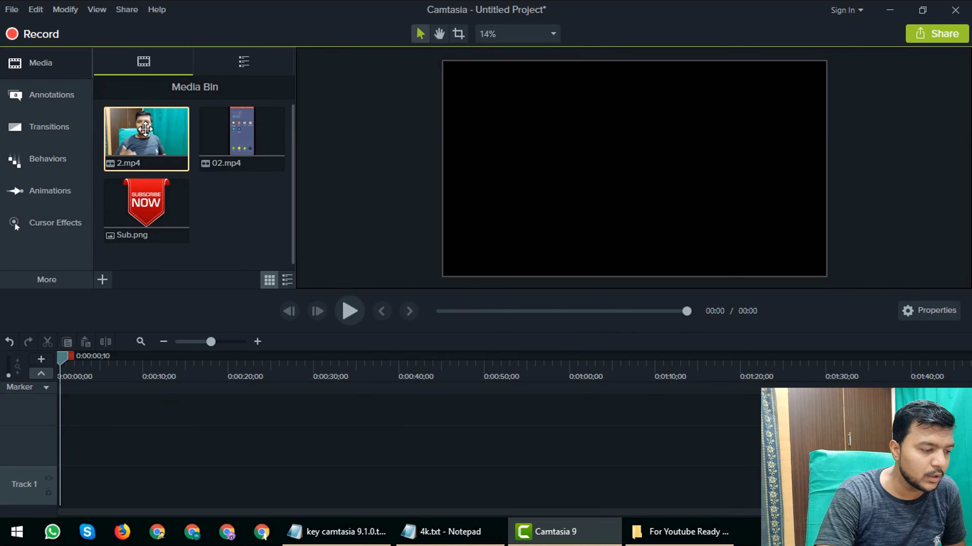
Step: Place 2.mp4 at the start of Track 1 and 02.mp4 directly after it
left_click_drag(146, 132, 56, 500)
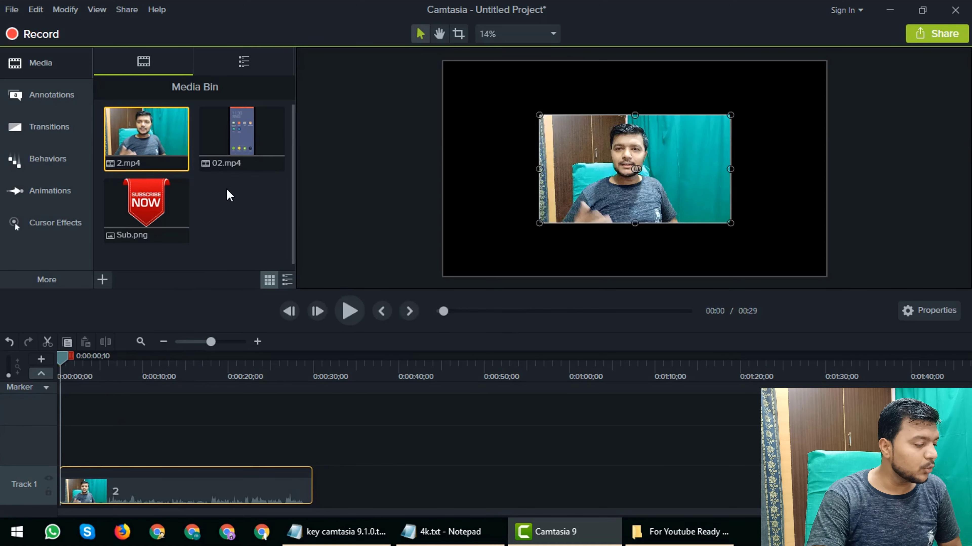
left_click_drag(234, 143, 310, 515)
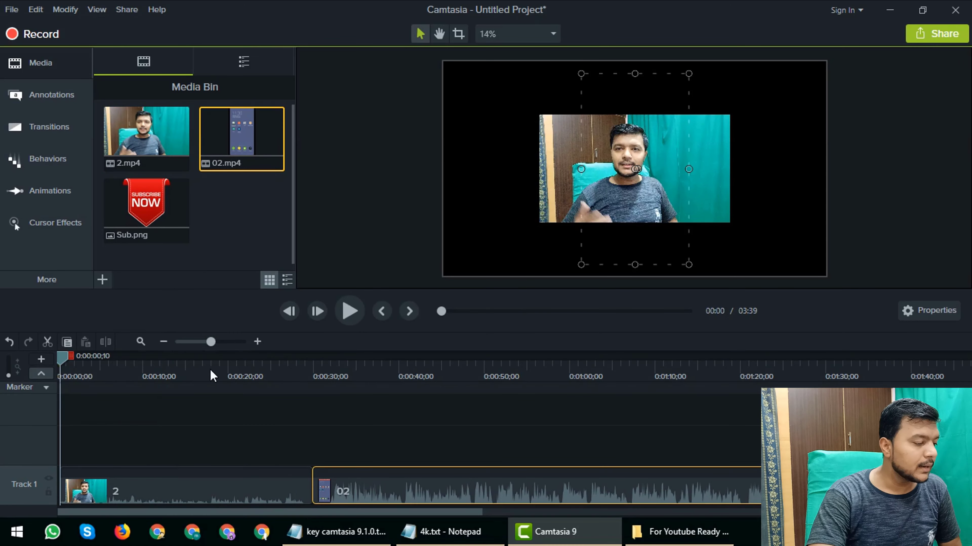
Step: Enlarge the 2.mp4 clip on the canvas until it fills the whole frame, and deselect it
left_click(533, 211)
left_click(543, 195)
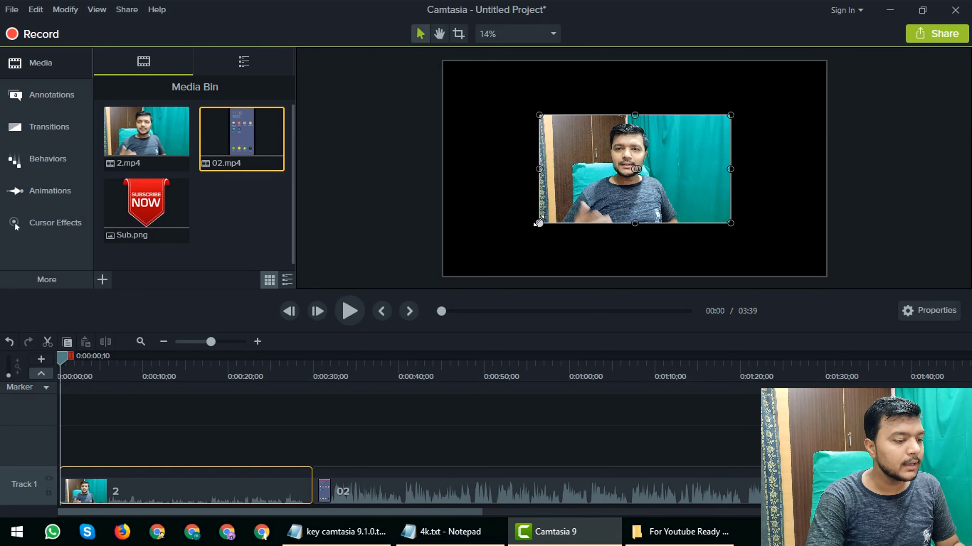
left_click_drag(539, 222, 446, 276)
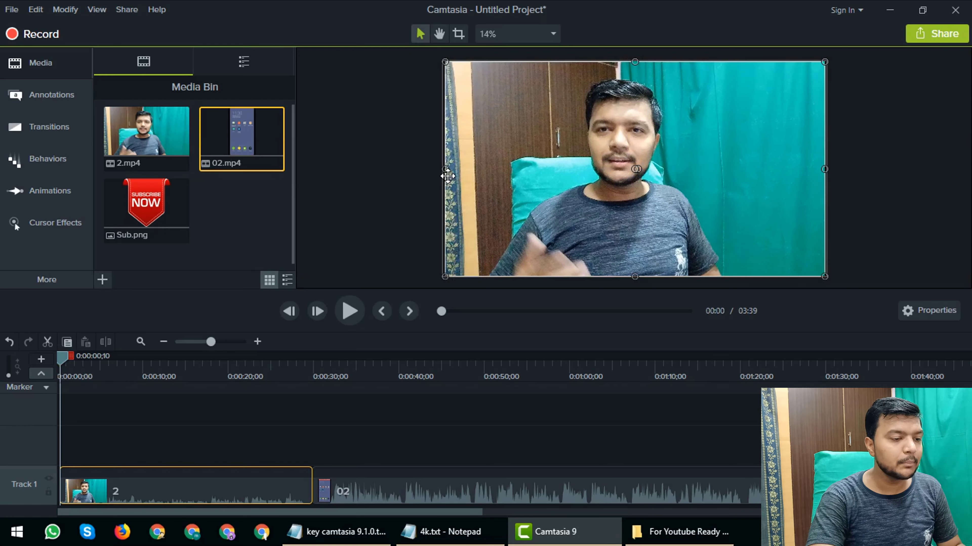
left_click_drag(444, 169, 443, 170)
left_click(417, 193)
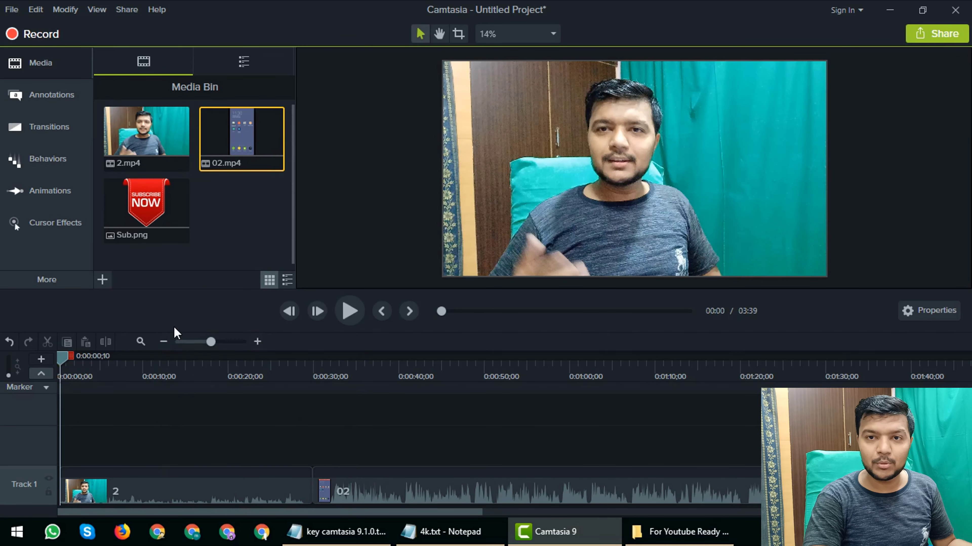
Step: Apply the Volume Leveling audio effect to both clips on Track 1
left_click(43, 280)
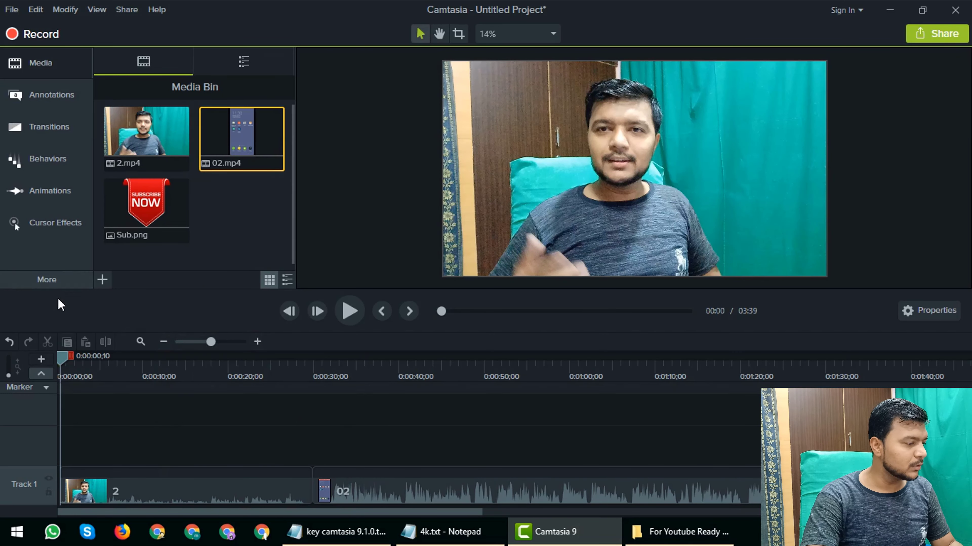
left_click(146, 311)
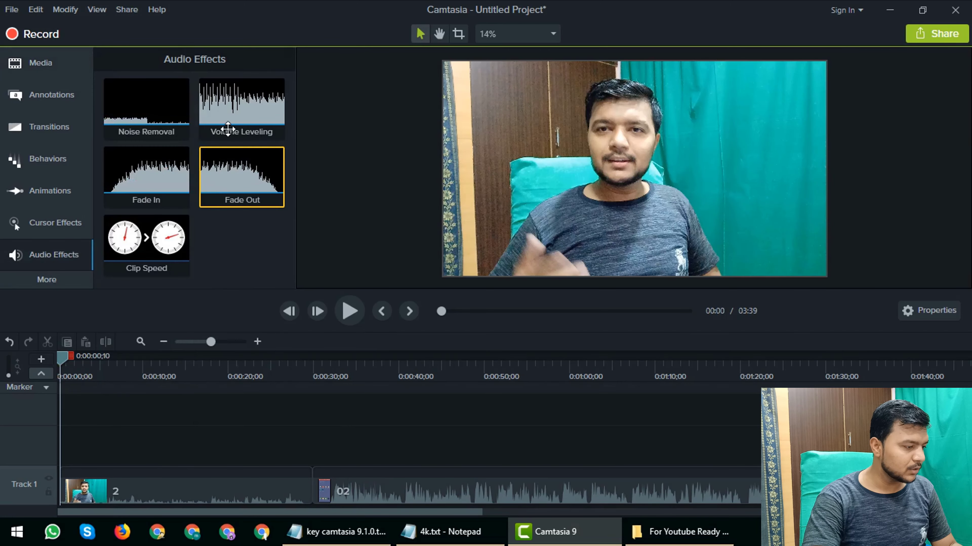
left_click_drag(245, 110, 405, 481)
Step: Preview the first clip up to its end and trim the end to about 0:00:28;11, keeping clip 02 directly after it
left_click(349, 315)
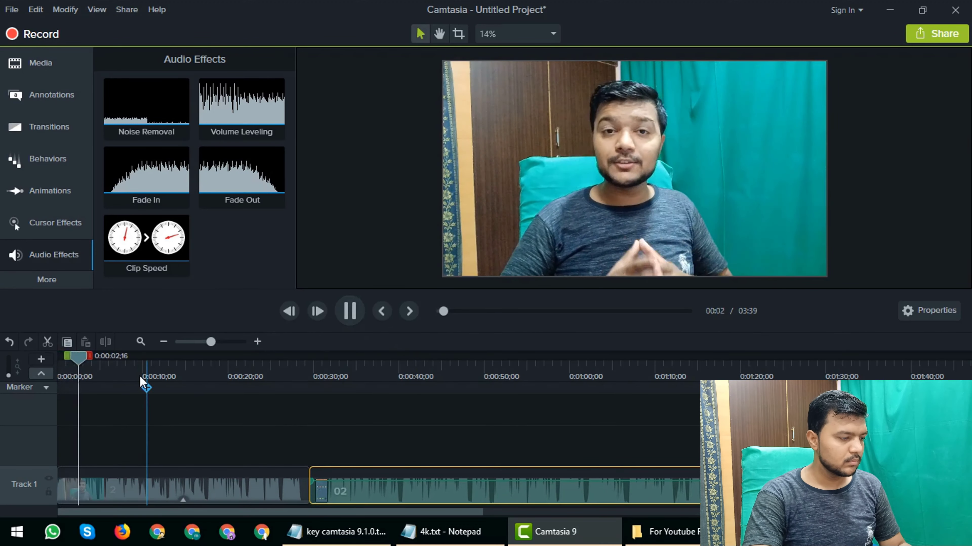
left_click_drag(140, 376, 277, 369)
left_click(344, 311)
left_click_drag(309, 489, 295, 493)
Step: Look through the available effects and transitions, and play across the join between the two clips
left_click(55, 222)
left_click(46, 280)
left_click(48, 159)
left_click(49, 126)
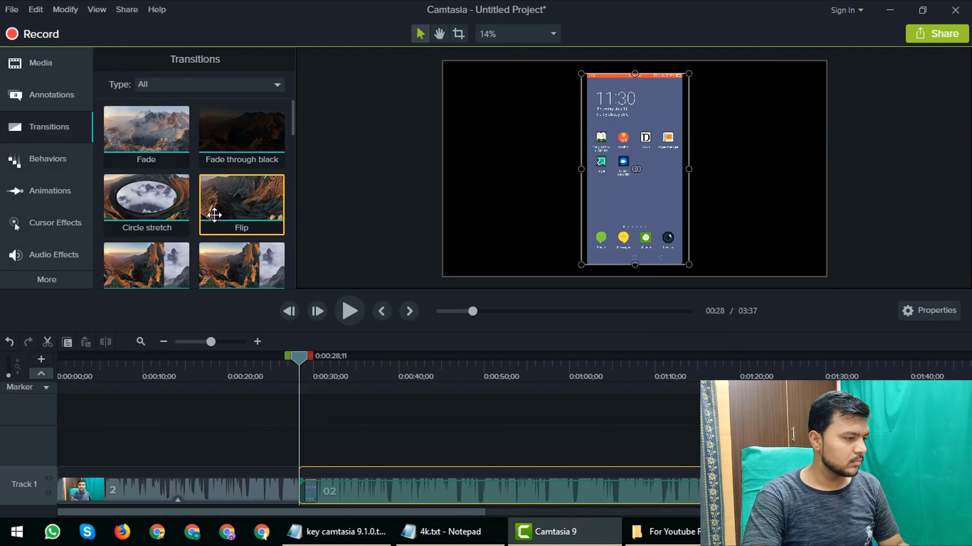
scroll(215, 191, "down", 1)
left_click(349, 311)
left_click(350, 311)
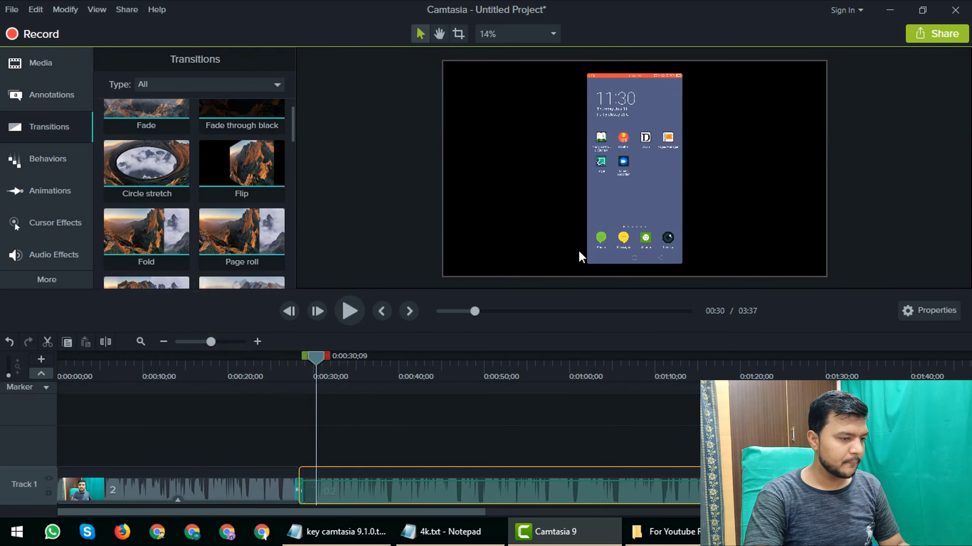
Step: Move the phone recording to the left part of the canvas and enlarge it to the full canvas height
left_click_drag(579, 254, 465, 241)
left_click_drag(574, 252, 589, 279)
Step: Add Sub.png to the canvas beside the phone recording on Track 2 and extend its duration to the end of clip 02
left_click(40, 63)
left_click_drag(146, 210, 650, 237)
scroll(145, 354, "down", 2)
left_click_drag(118, 445, 426, 445)
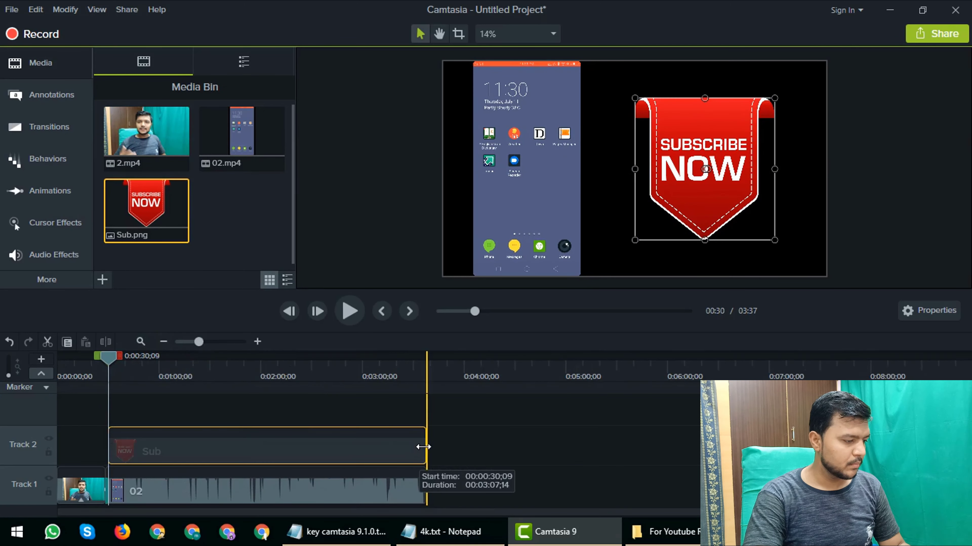
Step: Preview the phone recording with the subscribe image at several points, up to near the end of the timeline
key("space")
left_click(264, 370)
left_click(383, 370)
left_click(350, 312)
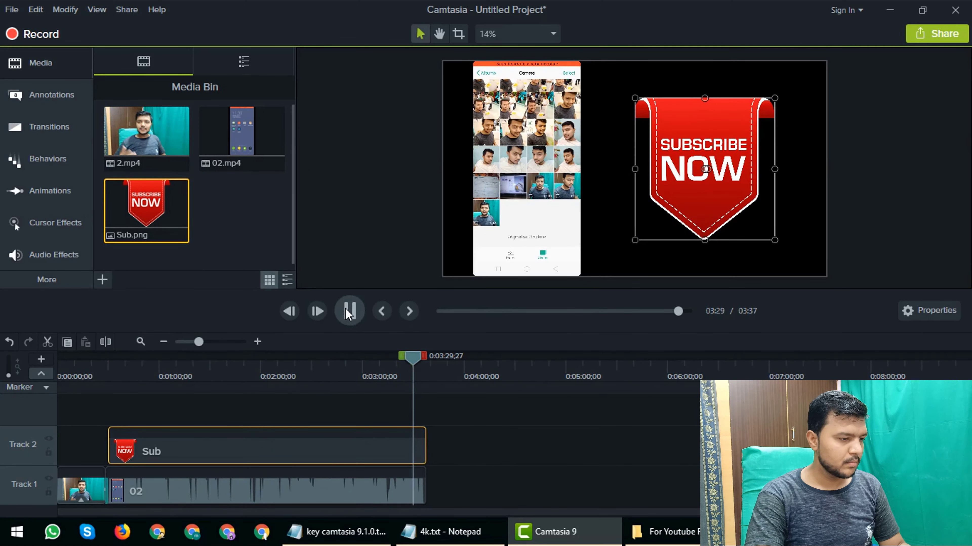
Step: Add laster.mp4 at the end of the timeline and enlarge it to fill the whole canvas
scroll(444, 379, "up", 2)
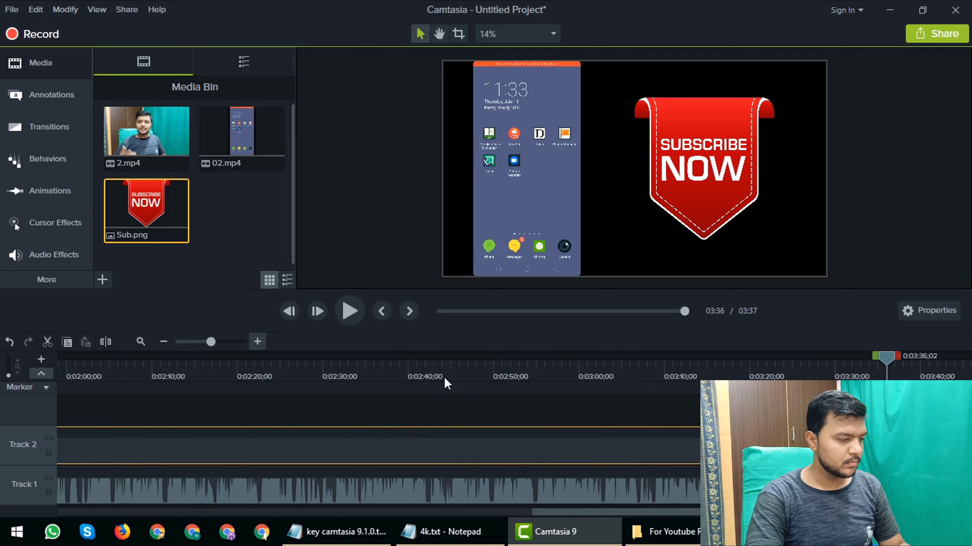
left_click(349, 311)
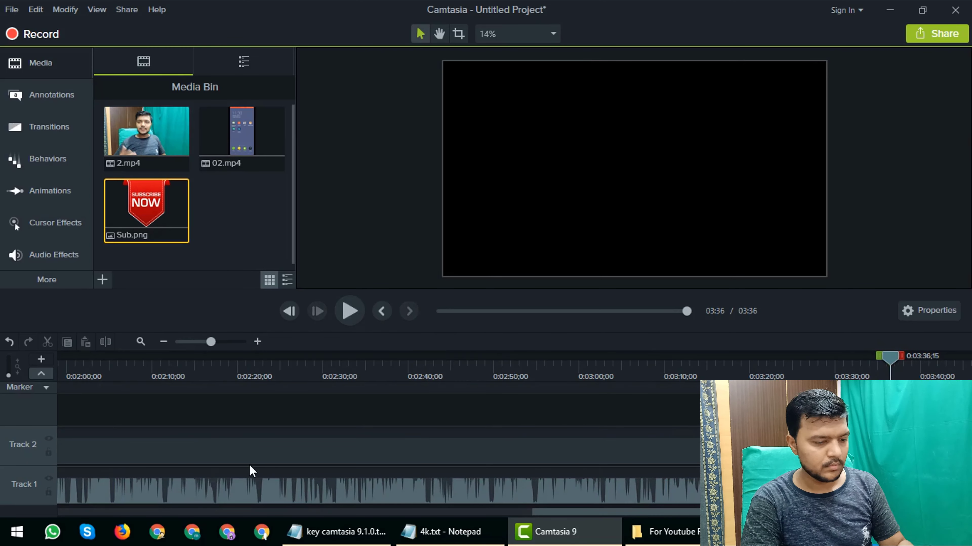
left_click(661, 532)
left_click_drag(175, 111, 239, 238)
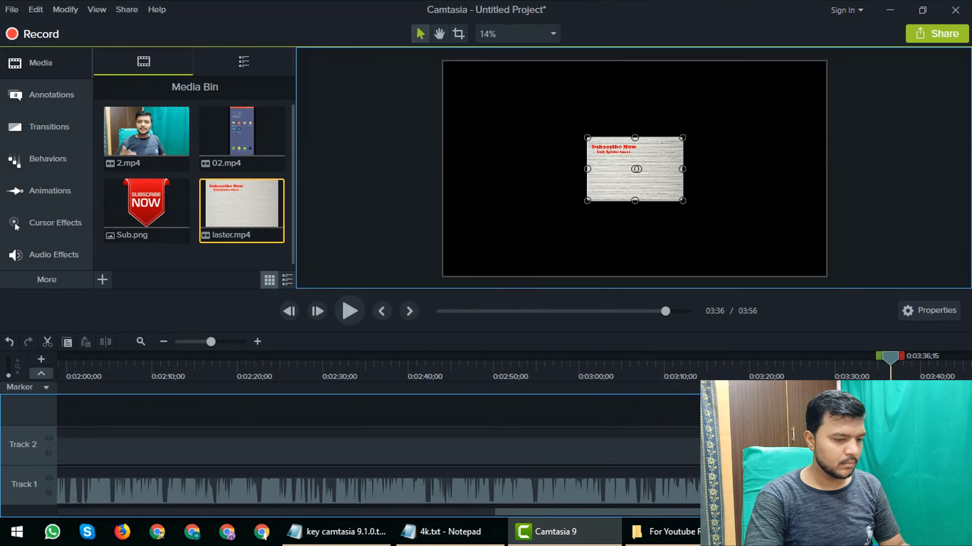
left_click_drag(587, 200, 444, 276)
left_click(414, 180)
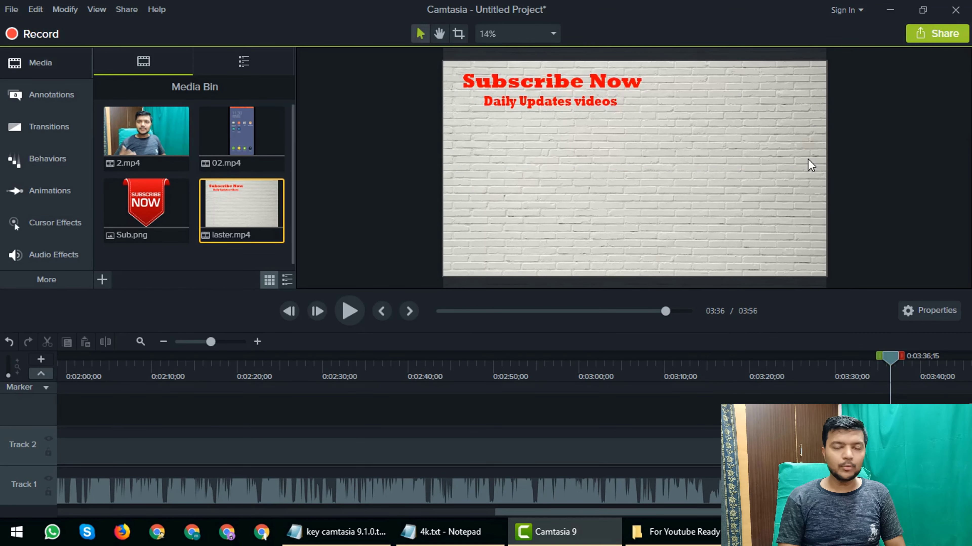
Step: Start a new custom production of the project
left_click(929, 37)
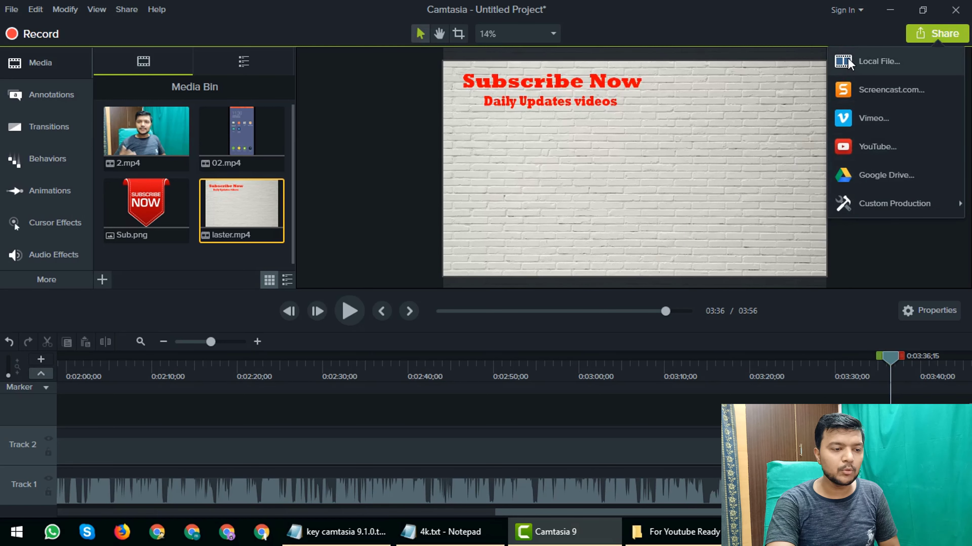
mouse_move(903, 205)
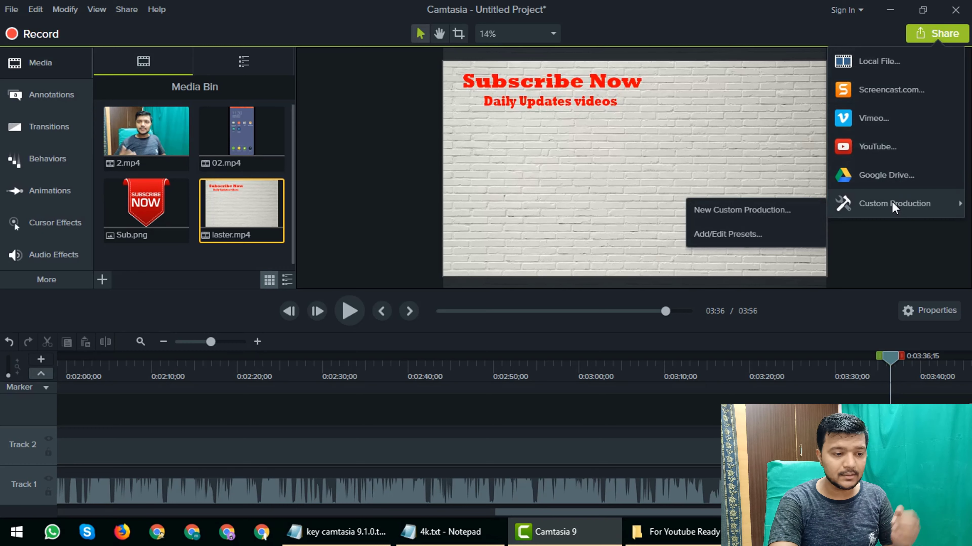
left_click(767, 214)
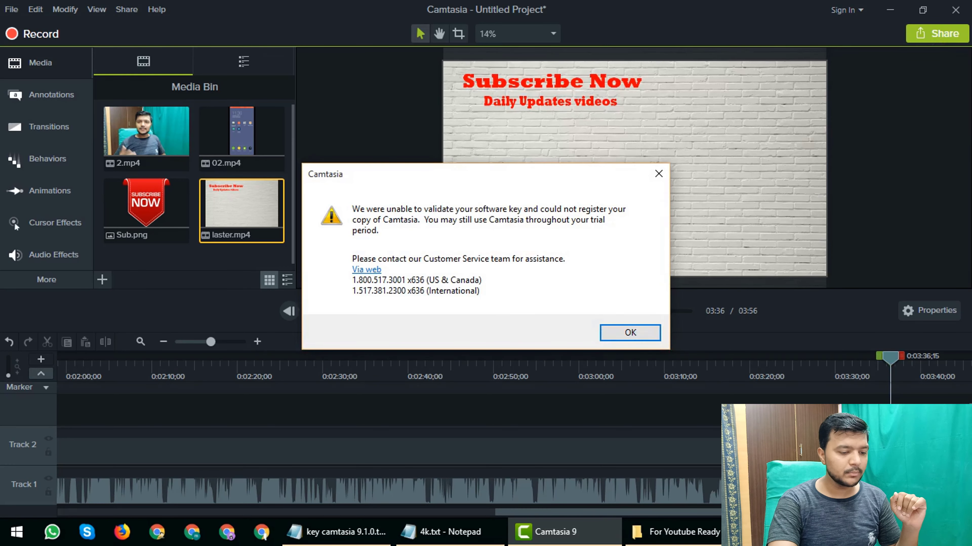
Step: Open the connected Wi-Fi network's entry and dismiss the software key validation message
left_click(902, 533)
left_click(768, 150)
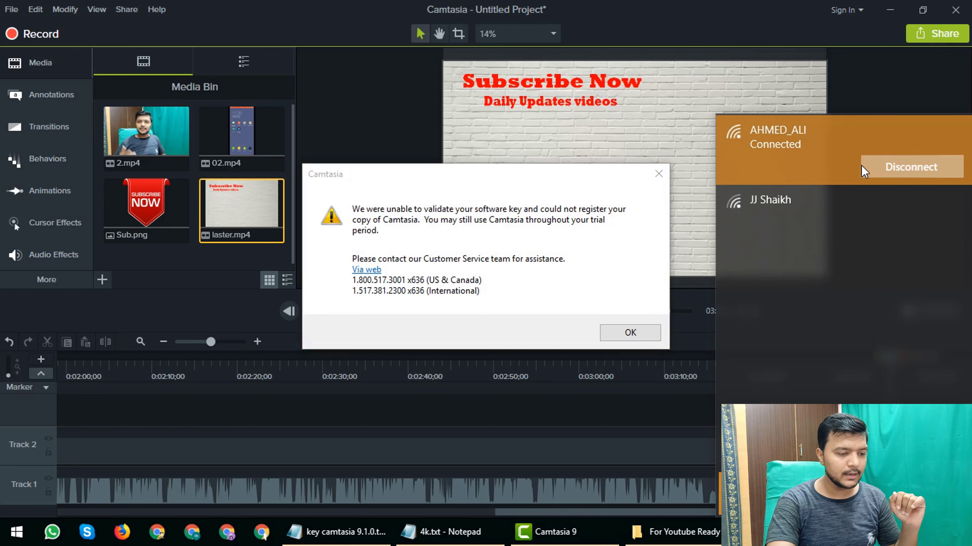
left_click(612, 333)
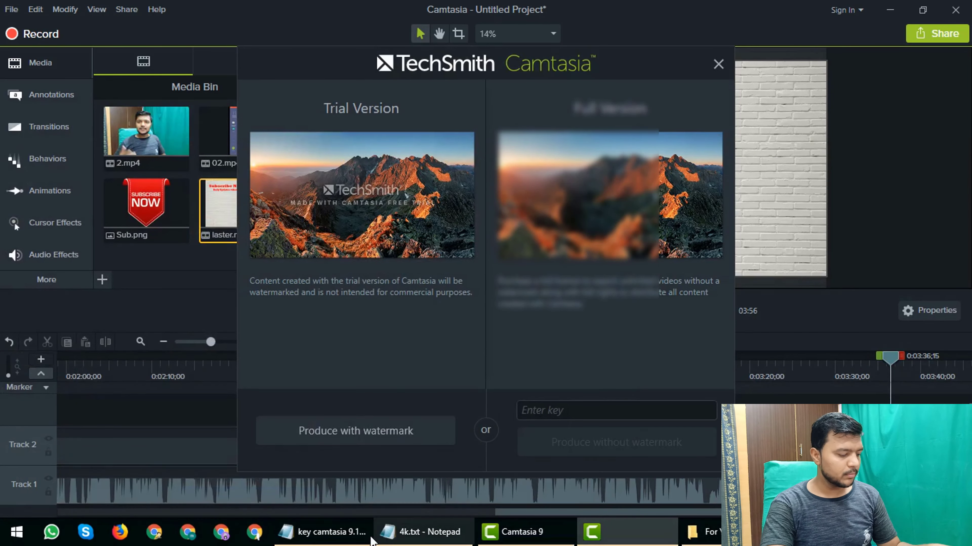
Step: Copy the software key from the key text file, enter it in the key field and choose production without watermark
left_click(323, 532)
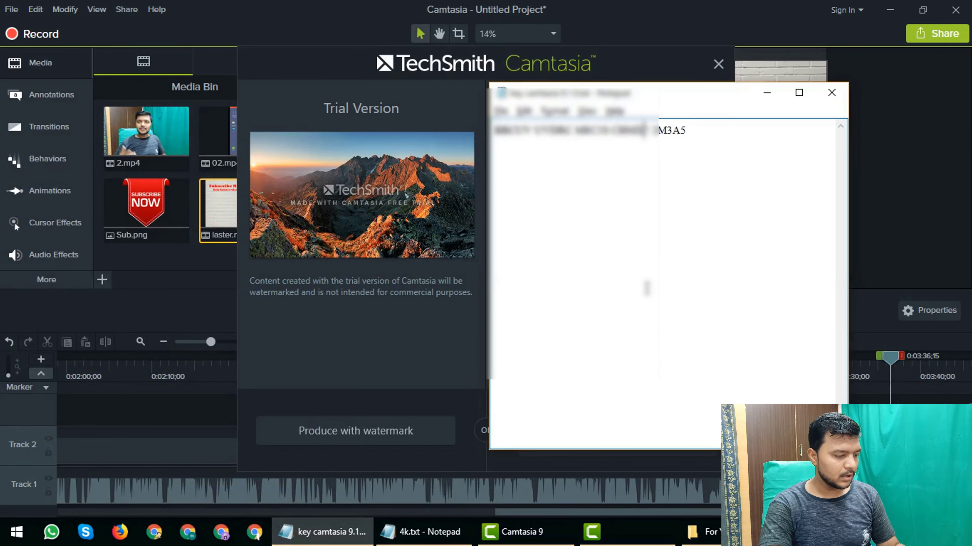
key("ctrl+a")
key("ctrl+c")
left_click(445, 341)
left_click(574, 408)
key("ctrl+v")
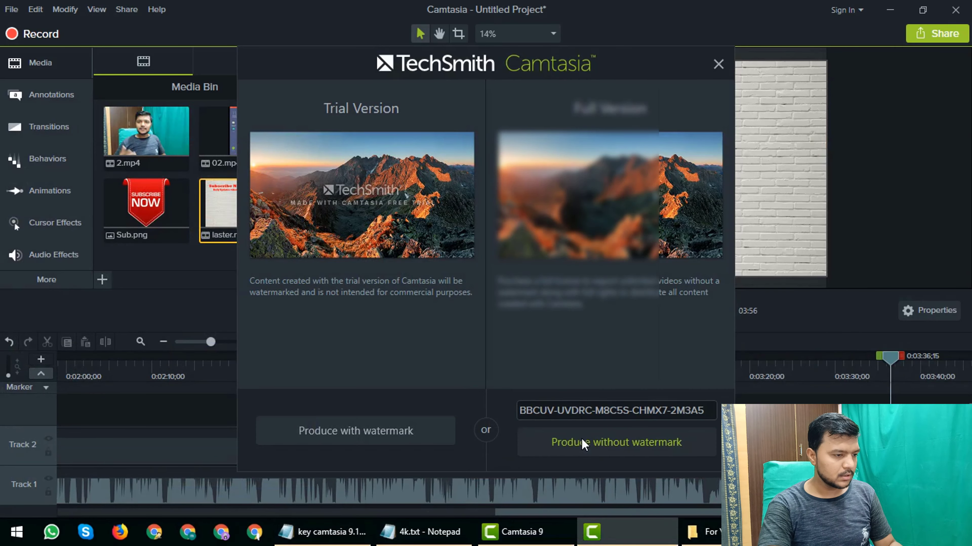
left_click(581, 442)
left_click(612, 317)
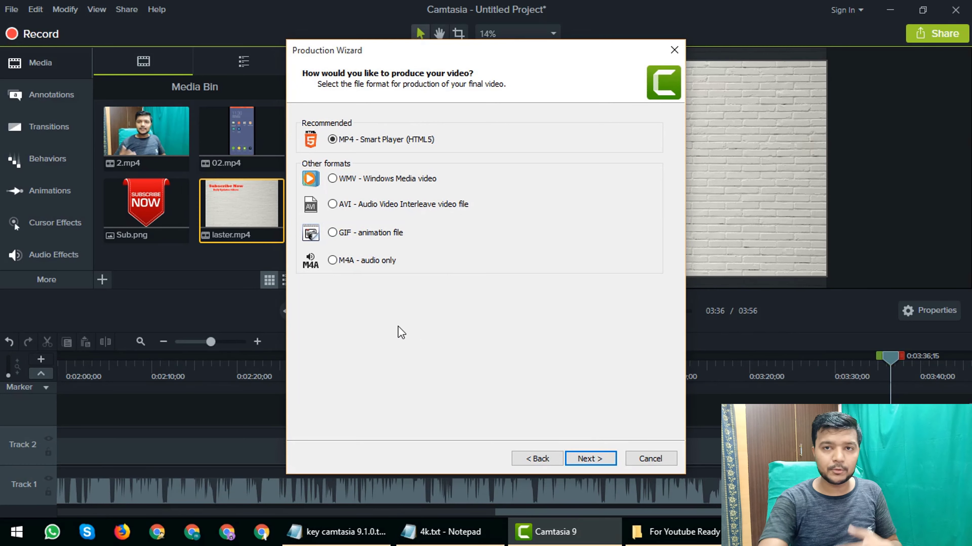
Step: Set the production to MP4 - Smart Player (HTML5) without a controller, keeping the video size at 3840 x 2160
left_click(589, 463)
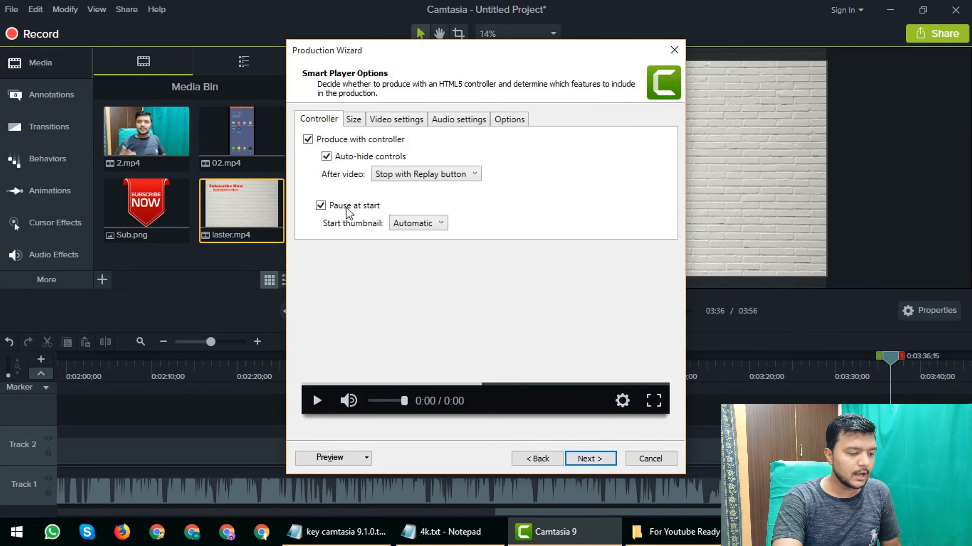
left_click(307, 139)
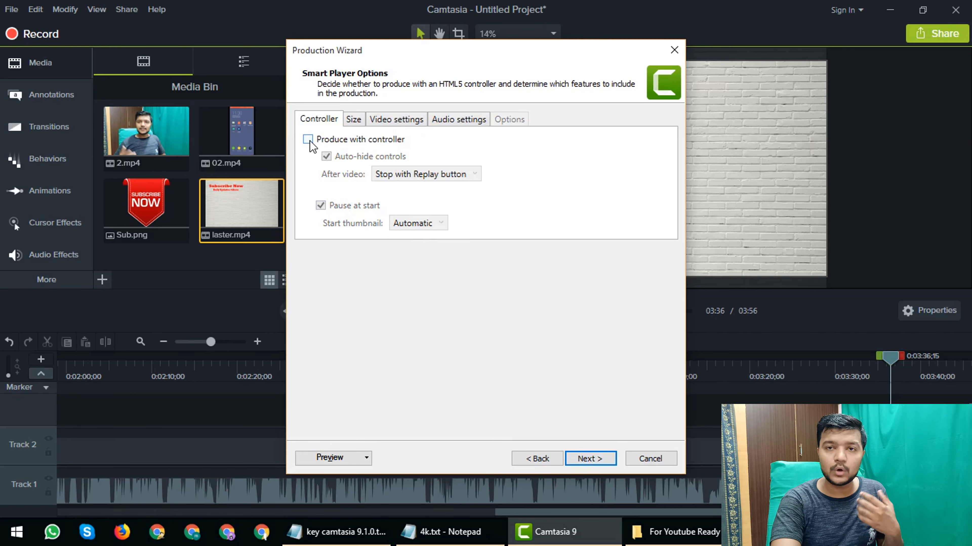
left_click(358, 117)
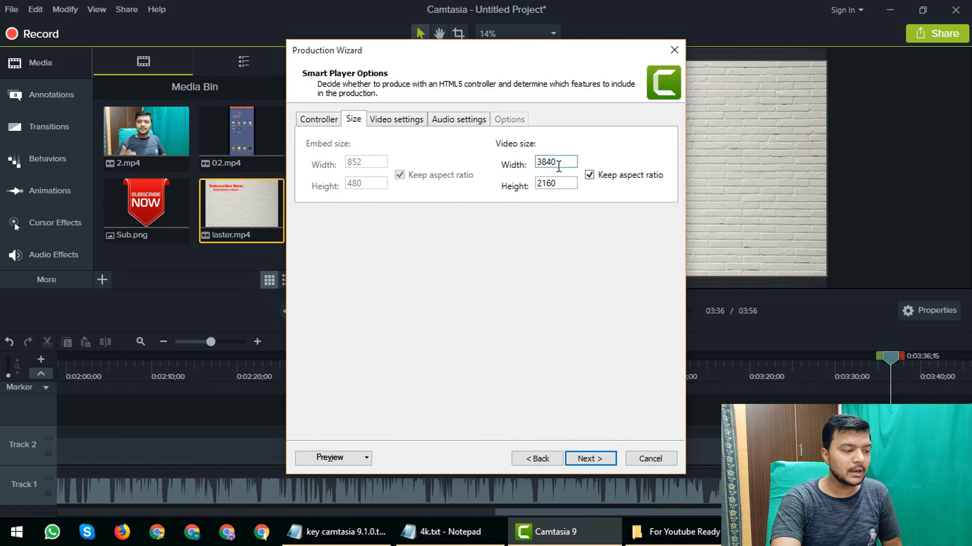
left_click_drag(559, 166, 505, 195)
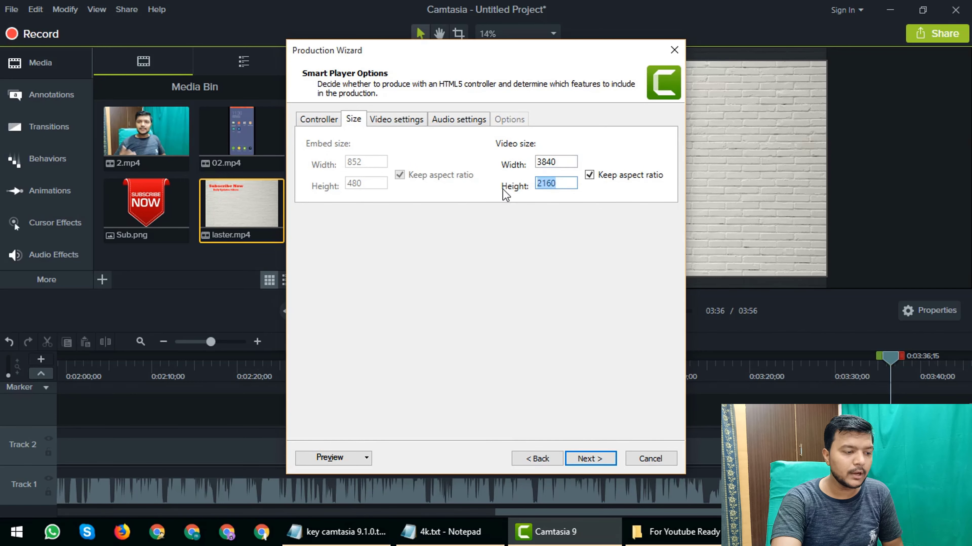
left_click(586, 460)
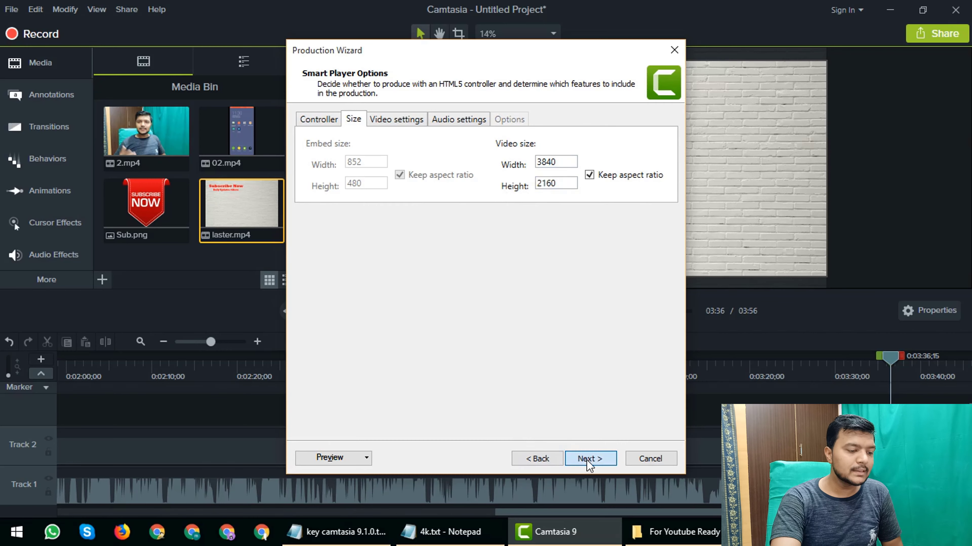
left_click(586, 461)
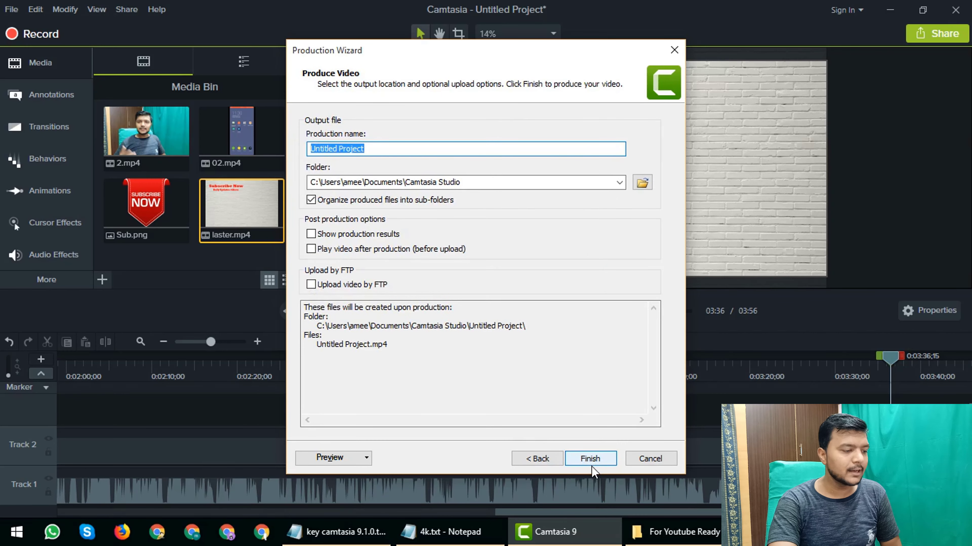
Step: Render the video with the production name "4k video to make" and minimise the key file and folder windows
type("4k video")
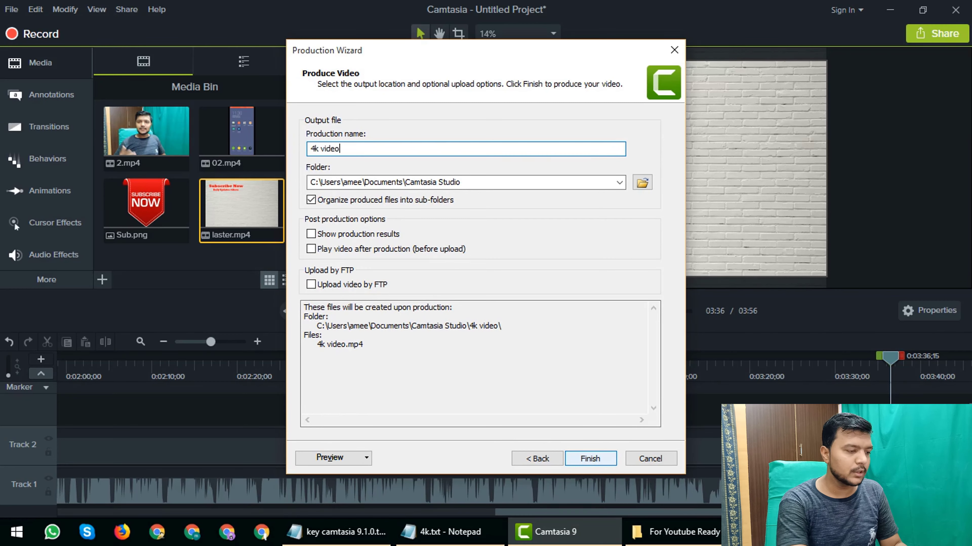
type(" to make")
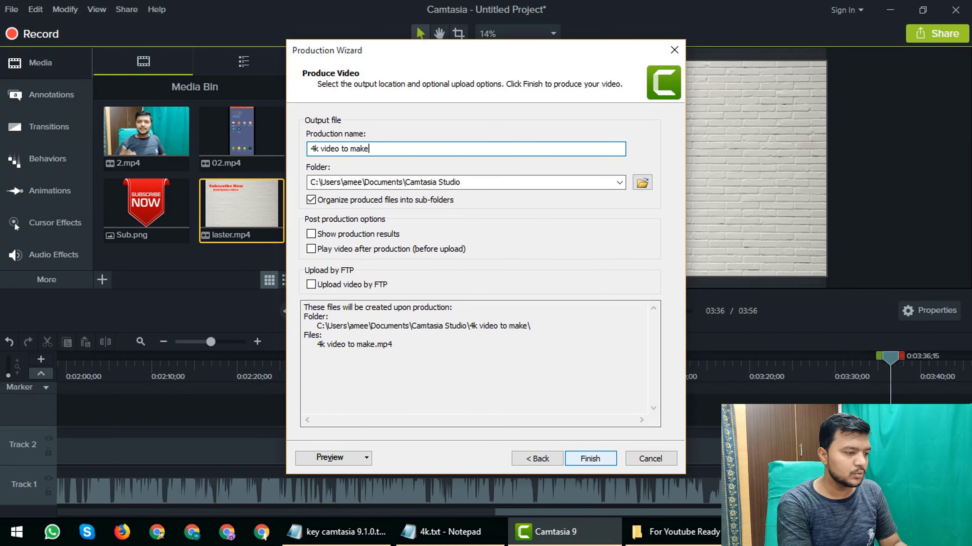
left_click(591, 461)
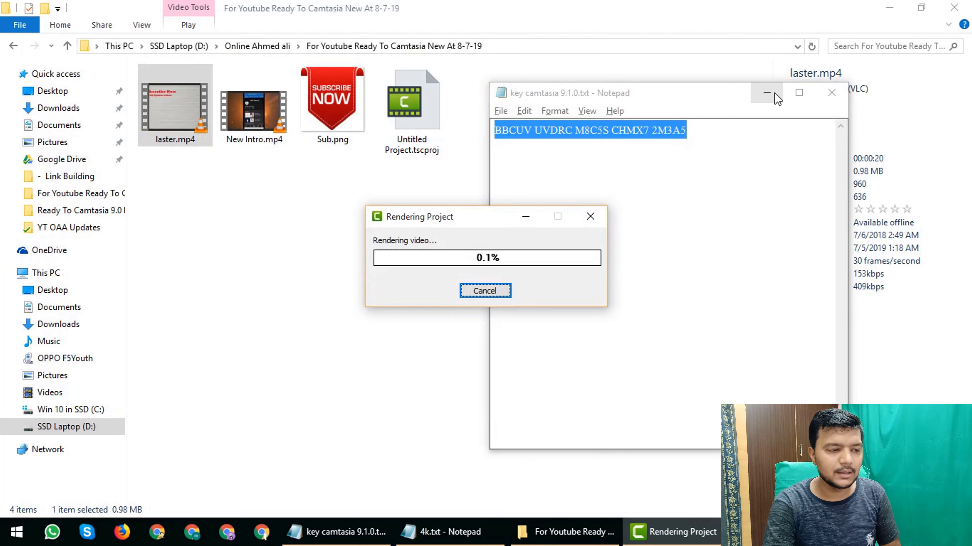
left_click(767, 92)
left_click(888, 7)
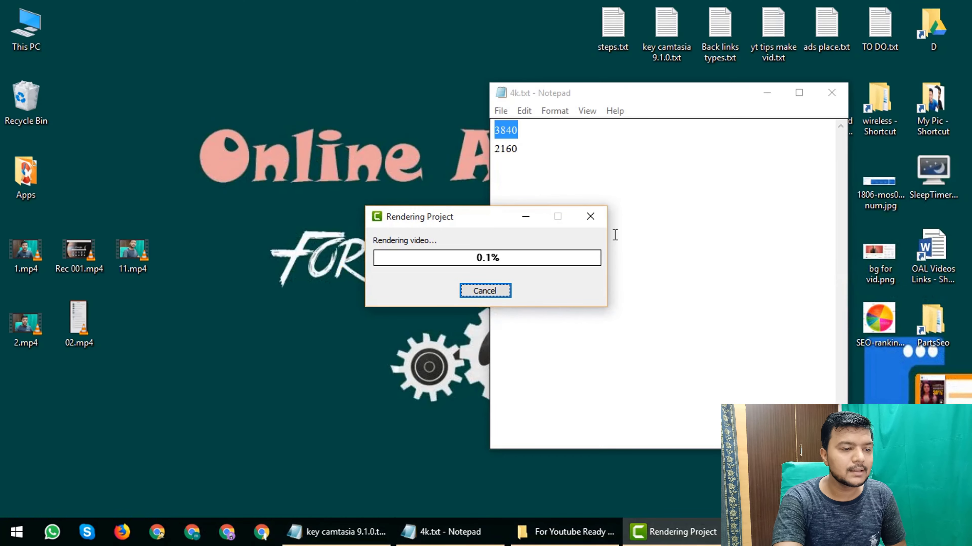